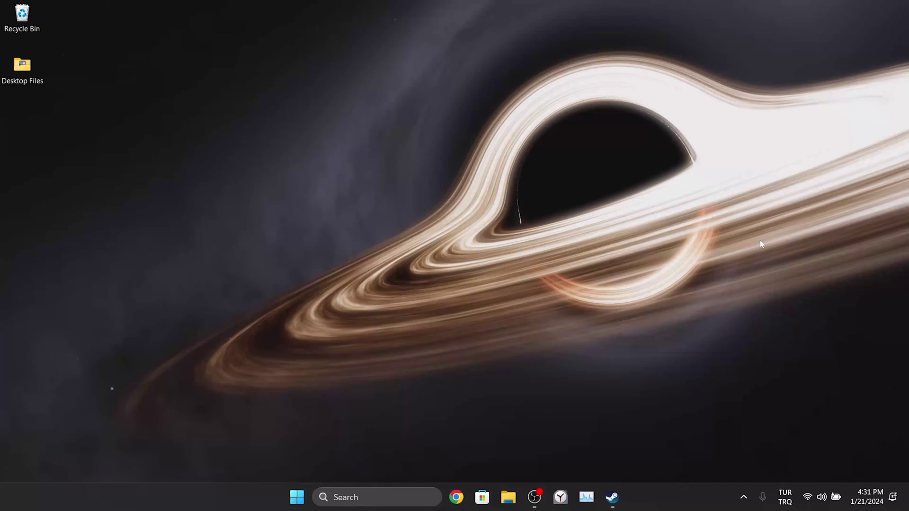
Bring up the Steam client's store and go to its Steam Gift Cards page.
left_click(612, 497)
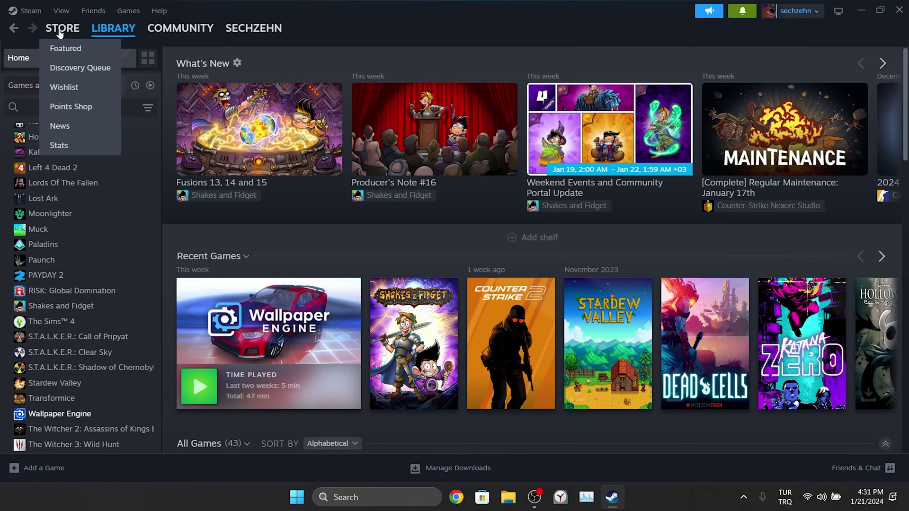
left_click(61, 30)
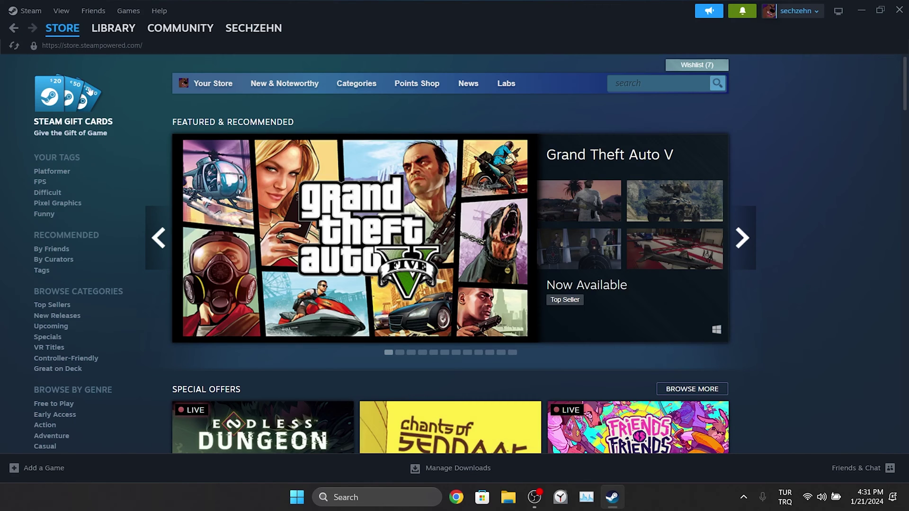
left_click(82, 119)
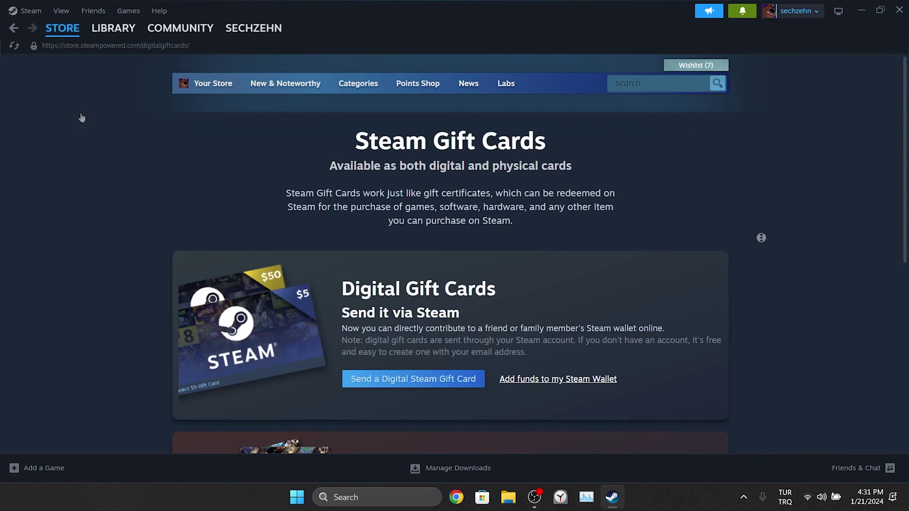
scroll(765, 282, "down", 3)
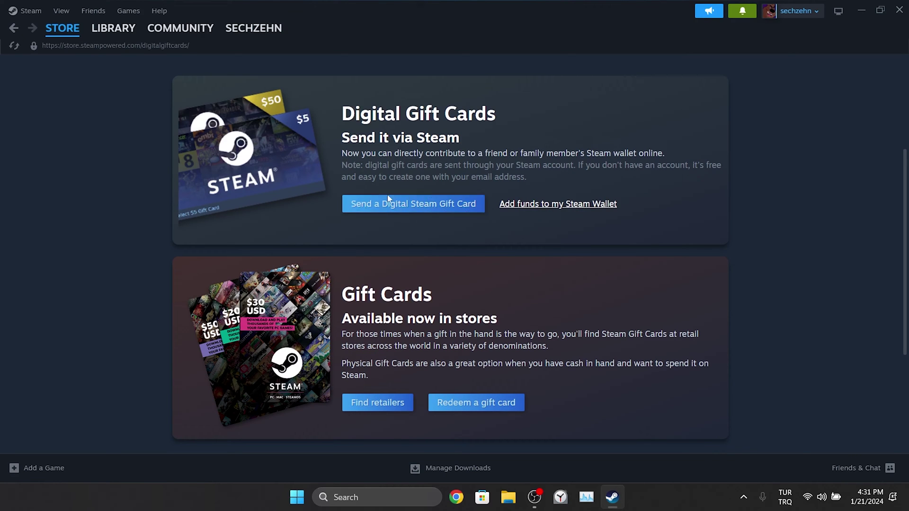
Choose Send a Digital Steam Gift Card and select the $5 USD card.
left_click(416, 206)
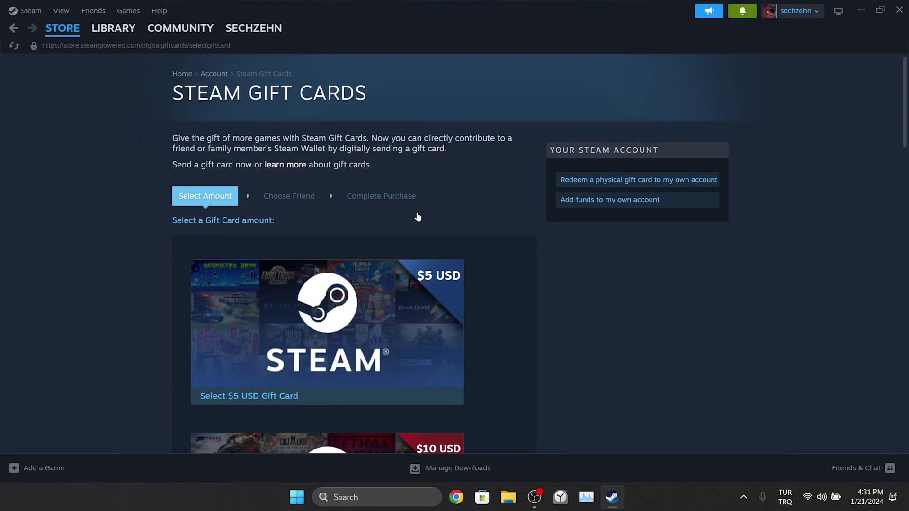
scroll(553, 247, "down", 1)
scroll(549, 249, "down", 2)
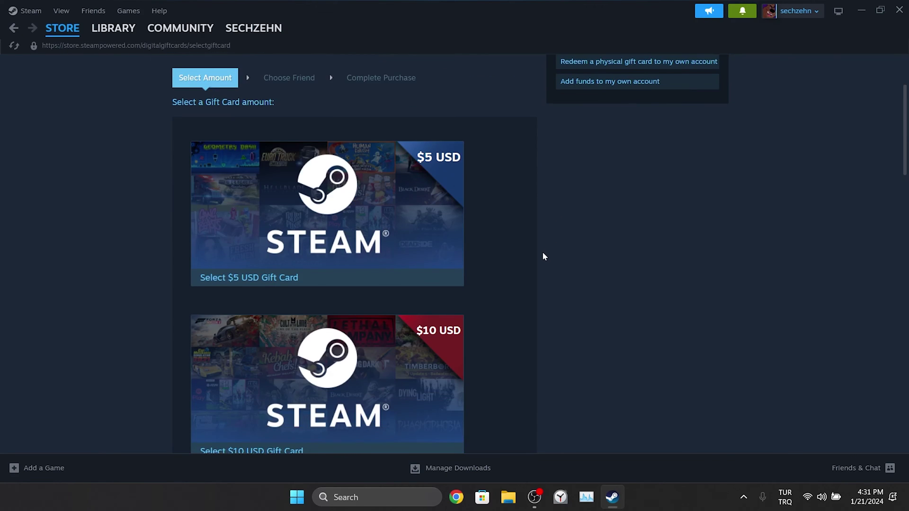
scroll(543, 252, "down", 2)
scroll(540, 253, "down", 3)
scroll(539, 258, "down", 2)
scroll(535, 258, "down", 2)
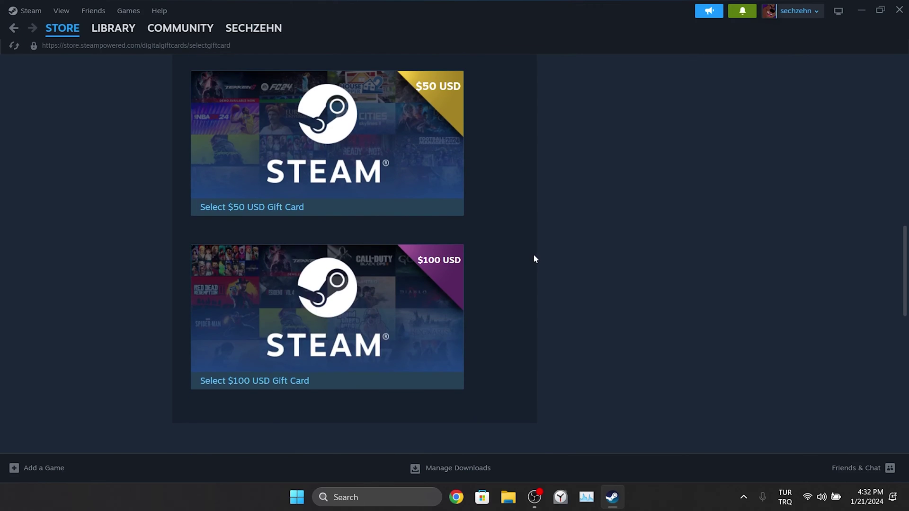
scroll(529, 262, "up", 5)
scroll(526, 263, "up", 3)
scroll(525, 263, "up", 1)
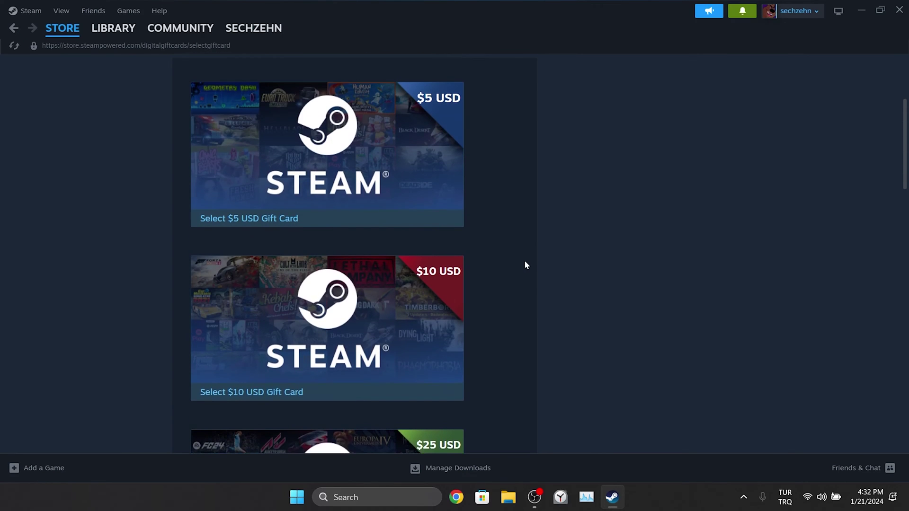
scroll(525, 264, "up", 1)
left_click(365, 235)
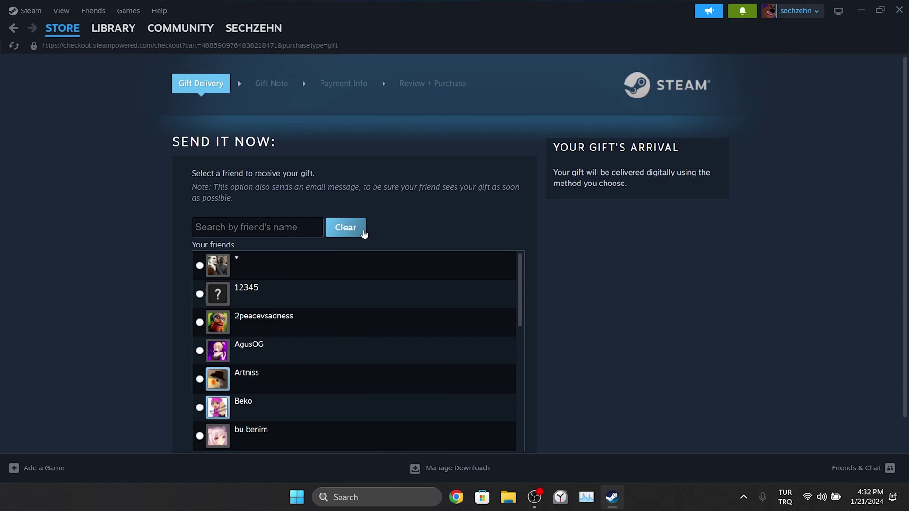
Select a friend in the Your friends list as recipient and continue.
left_click(373, 288)
scroll(579, 267, "down", 1)
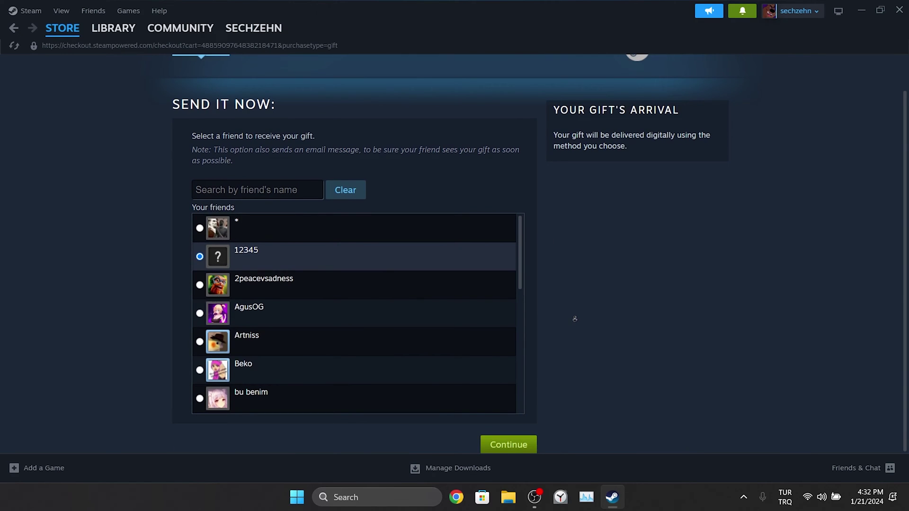
left_click(511, 447)
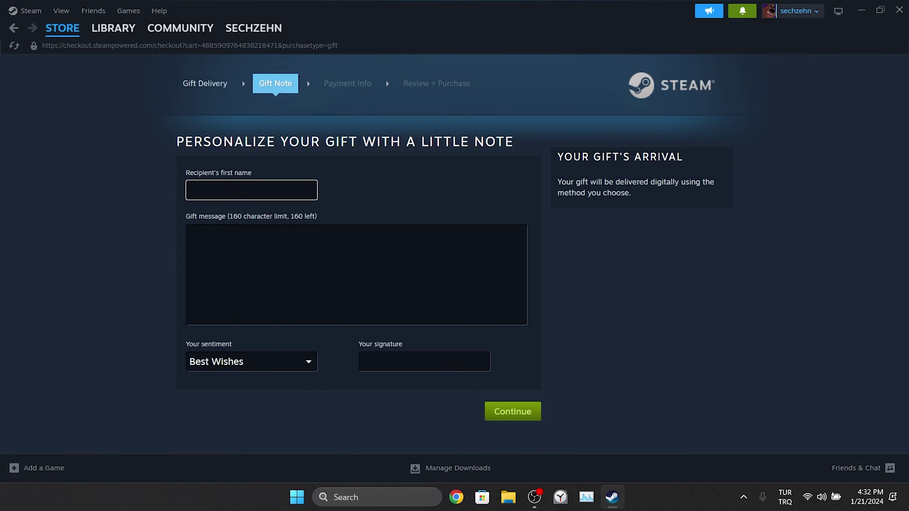
type("Carl")
Fill in the gift note's message, Have Fun sentiment and signature, then continue.
key("Tab")
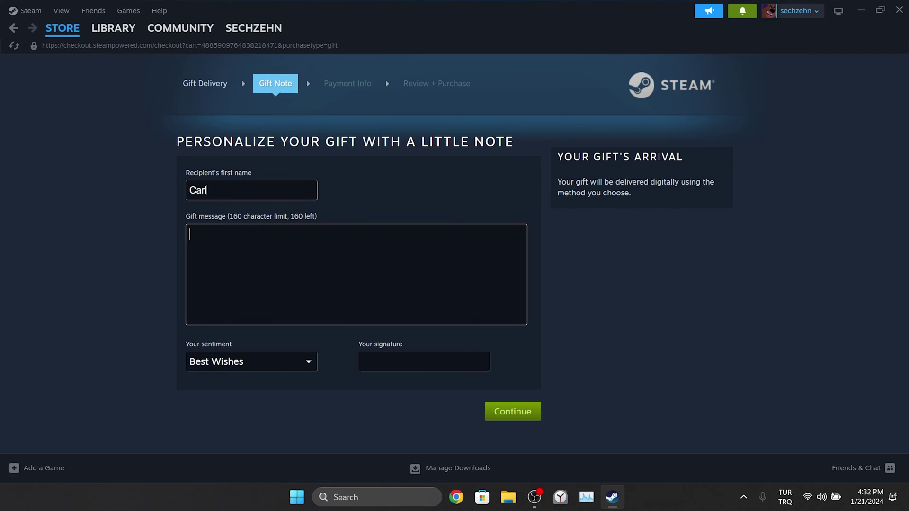
type("Here's a gift ca")
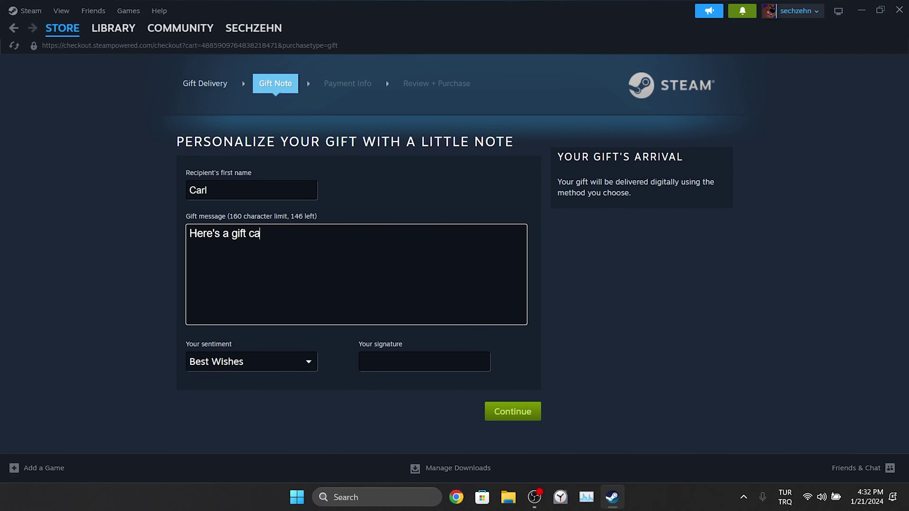
type("rd for you.")
left_click(245, 361)
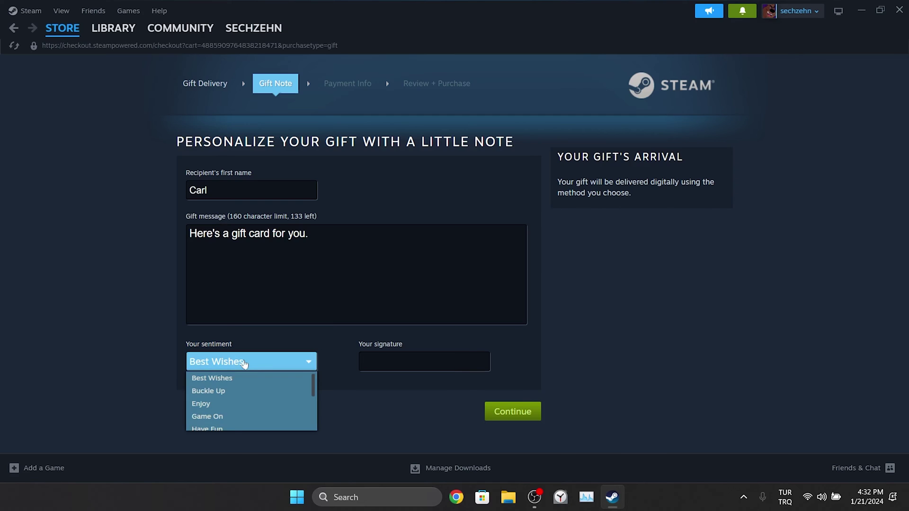
left_click(232, 428)
key("Tab")
type("Your f")
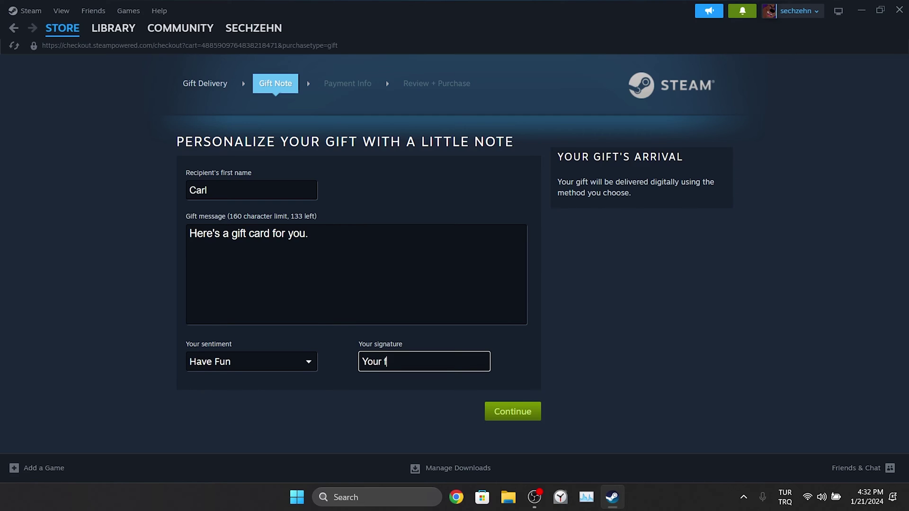
type("riend")
left_click(501, 370)
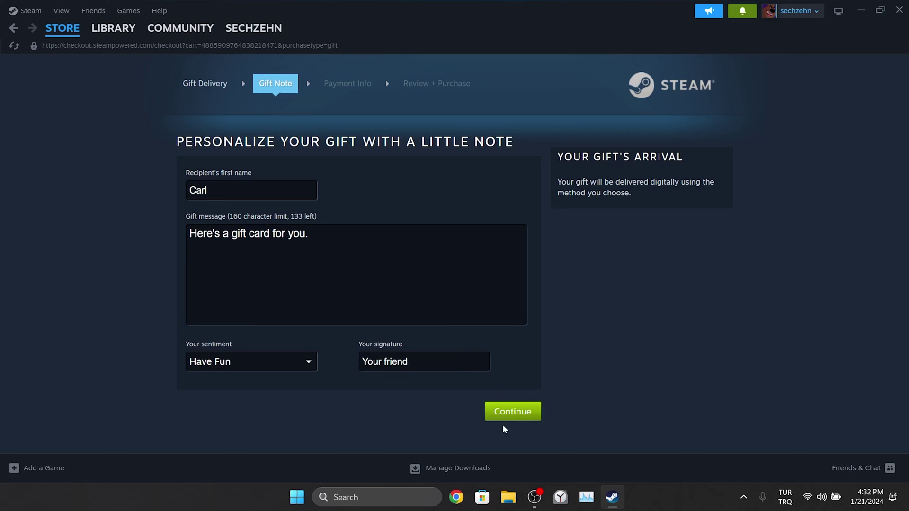
left_click(519, 415)
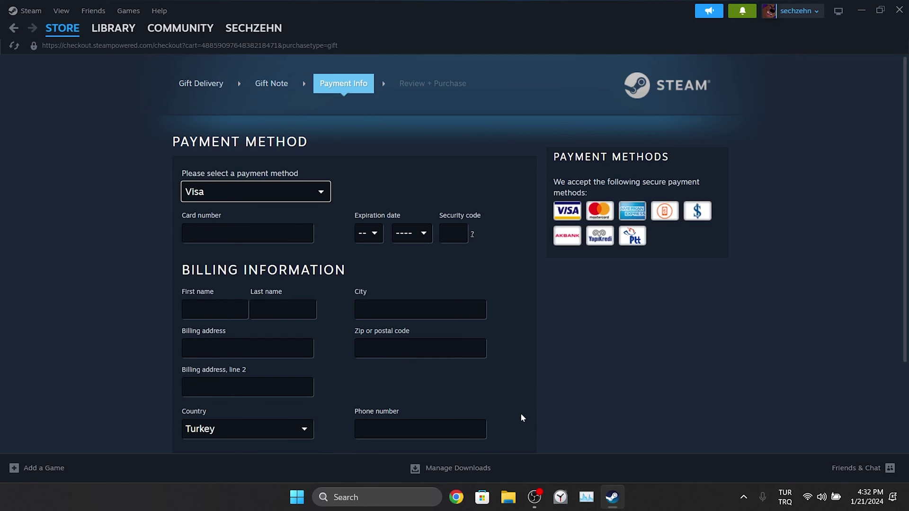
scroll(627, 337, "down", 2)
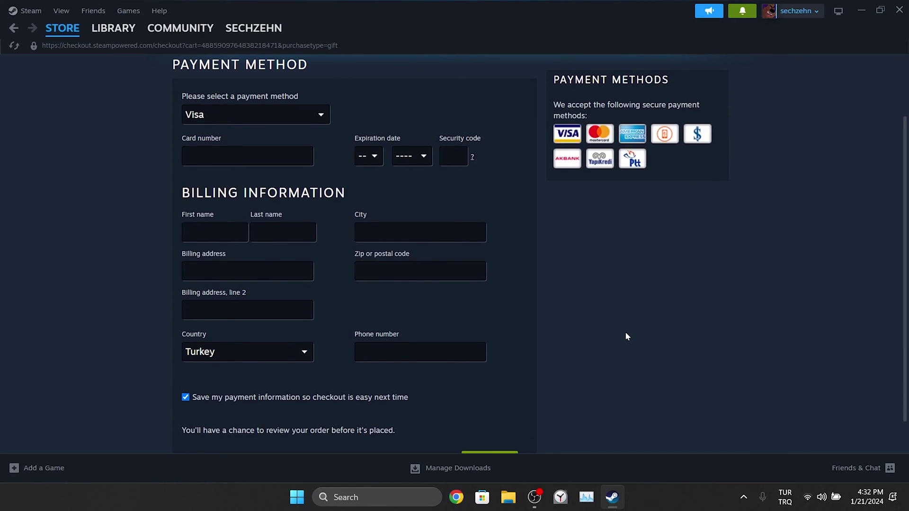
scroll(627, 337, "down", 1)
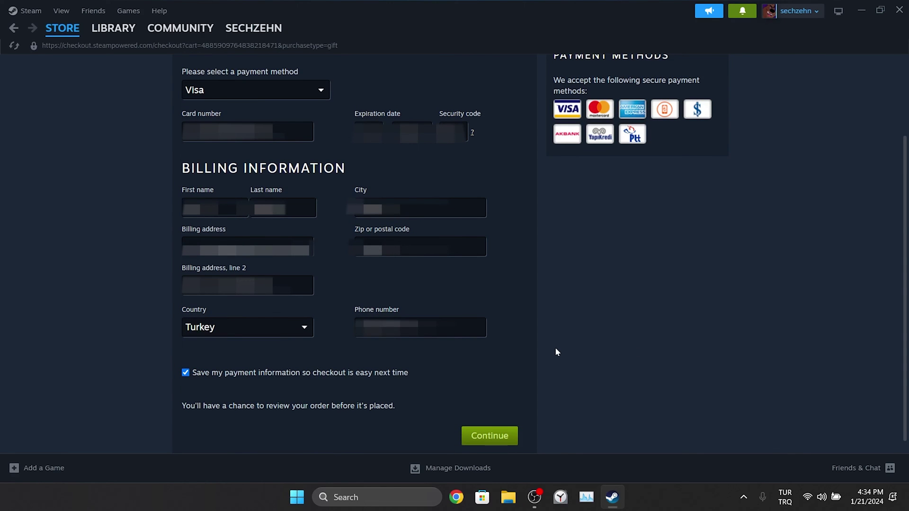
Untick 'Save my payment information' and submit the payment details.
left_click(363, 375)
left_click(299, 375)
left_click(188, 375)
left_click(485, 435)
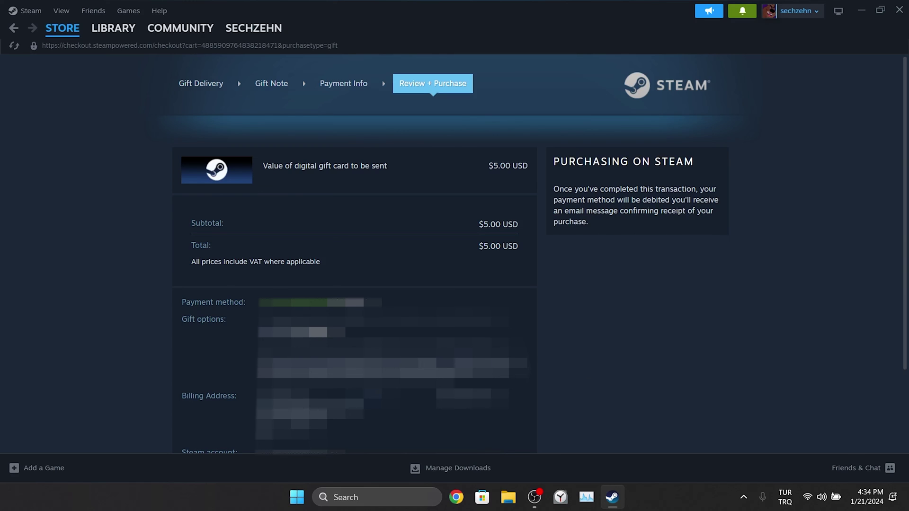
Review the $5.00 USD gift card order and tick the Steam Subscriber Agreement checkbox.
left_click_drag(262, 167, 401, 167)
left_click(400, 166)
scroll(620, 262, "down", 3)
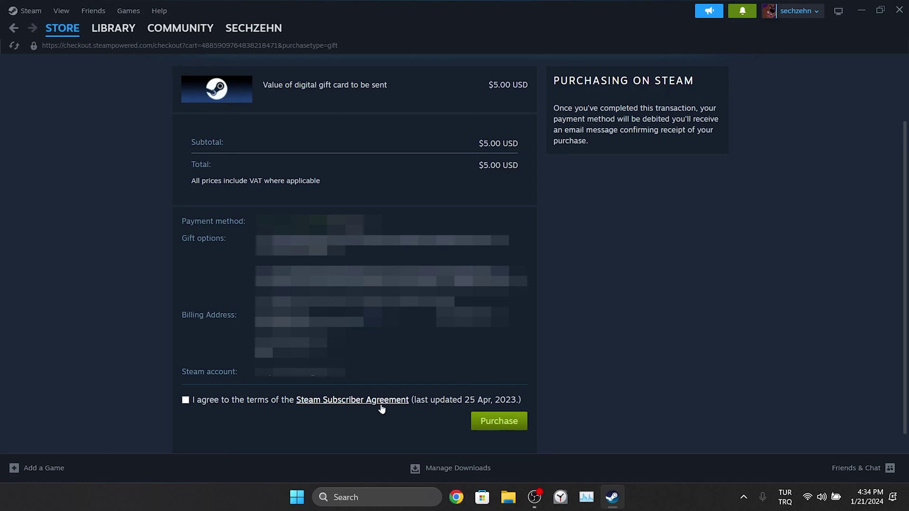
left_click(186, 401)
left_click_drag(554, 107, 679, 143)
left_click(693, 157)
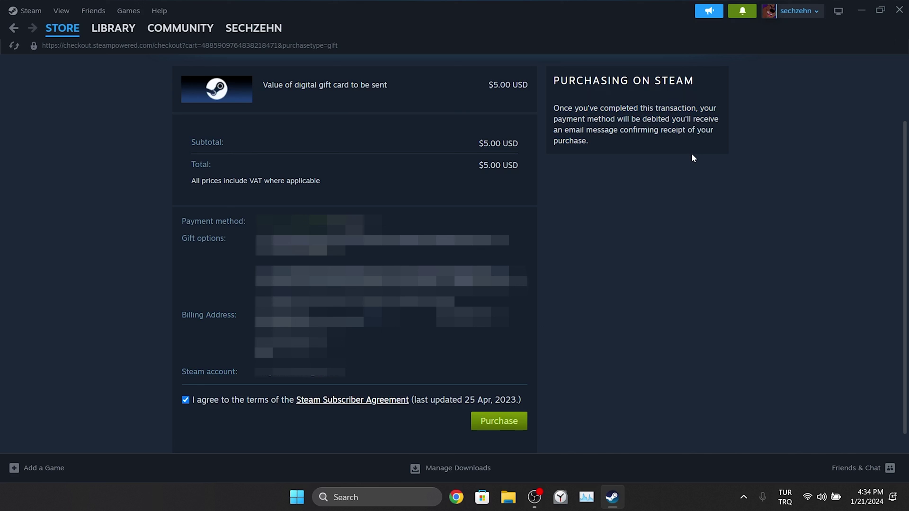